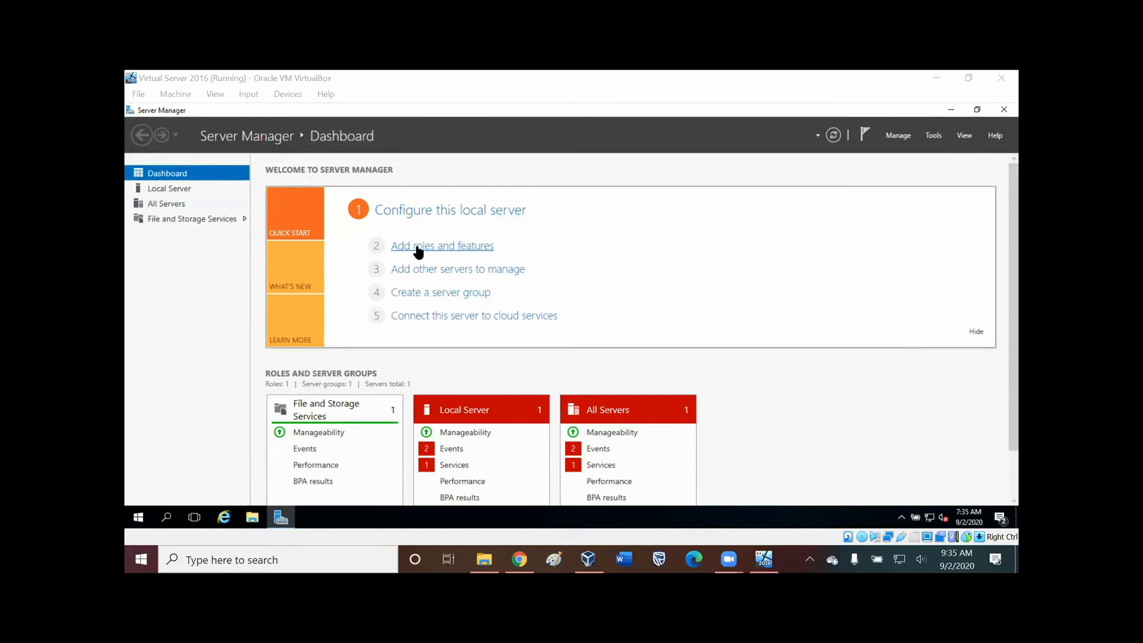
Close the Server Manager window and launch Server Manager again.
{"action": "left_click", "coordinate": [1004, 109]}
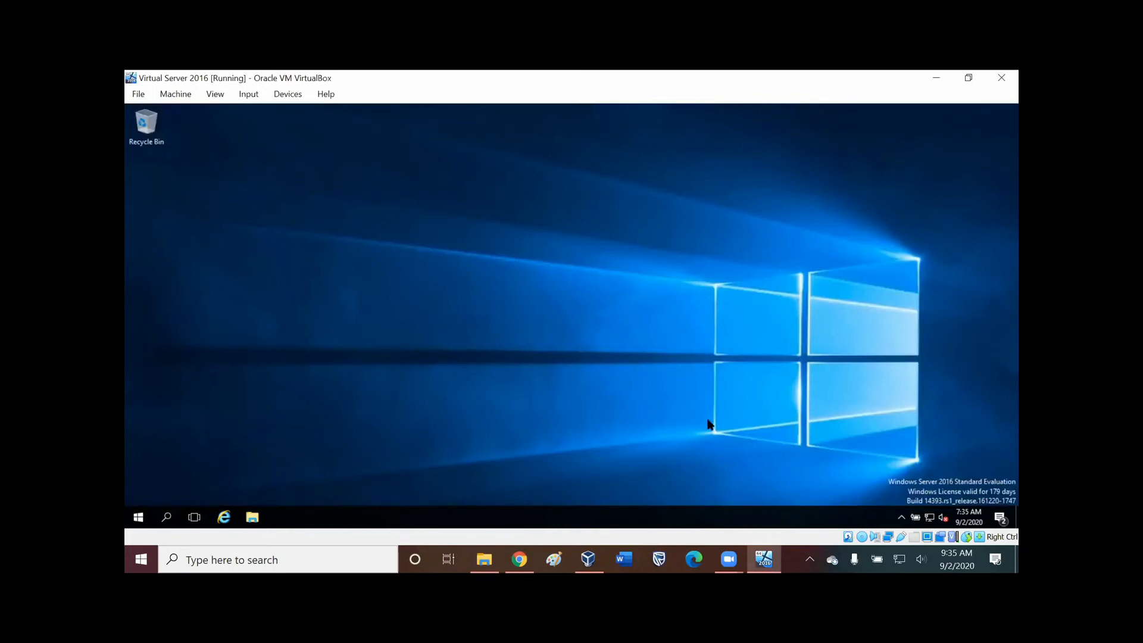
{"action": "left_click", "coordinate": [140, 519]}
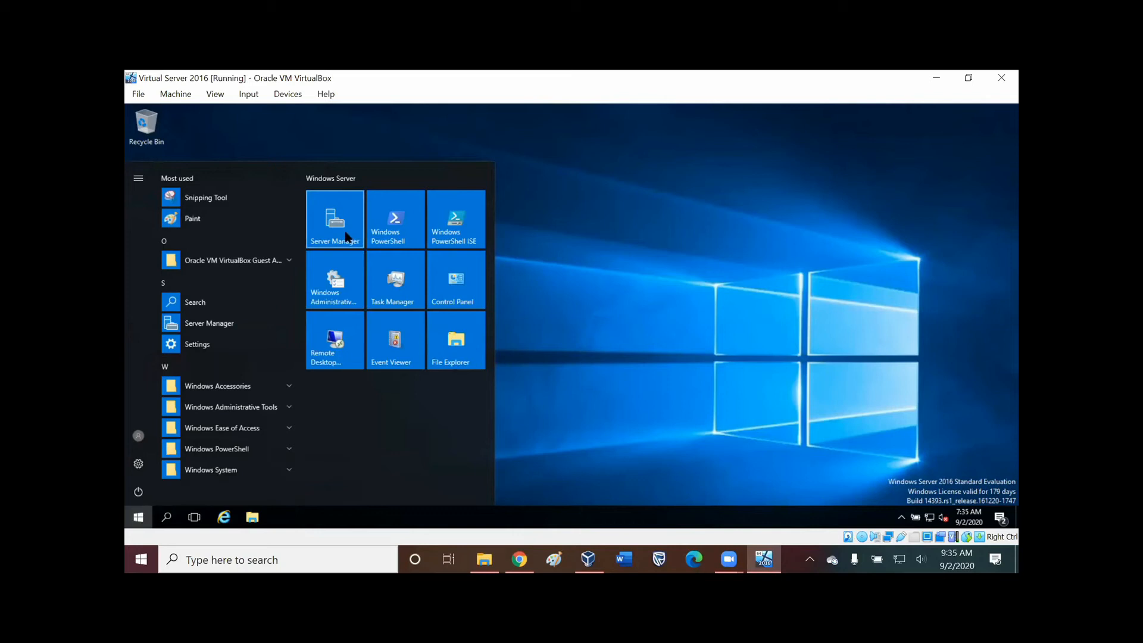
{"action": "left_click", "coordinate": [347, 237]}
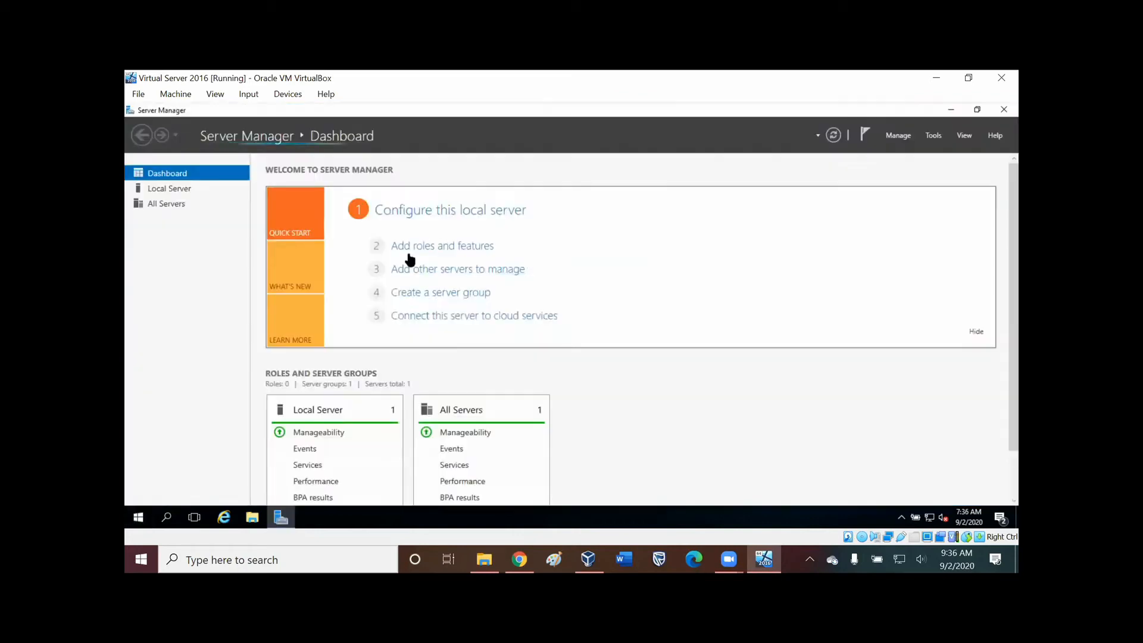
Start adding roles and features with a role-based or feature-based installation on the local server from the server pool.
{"action": "left_click", "coordinate": [455, 246]}
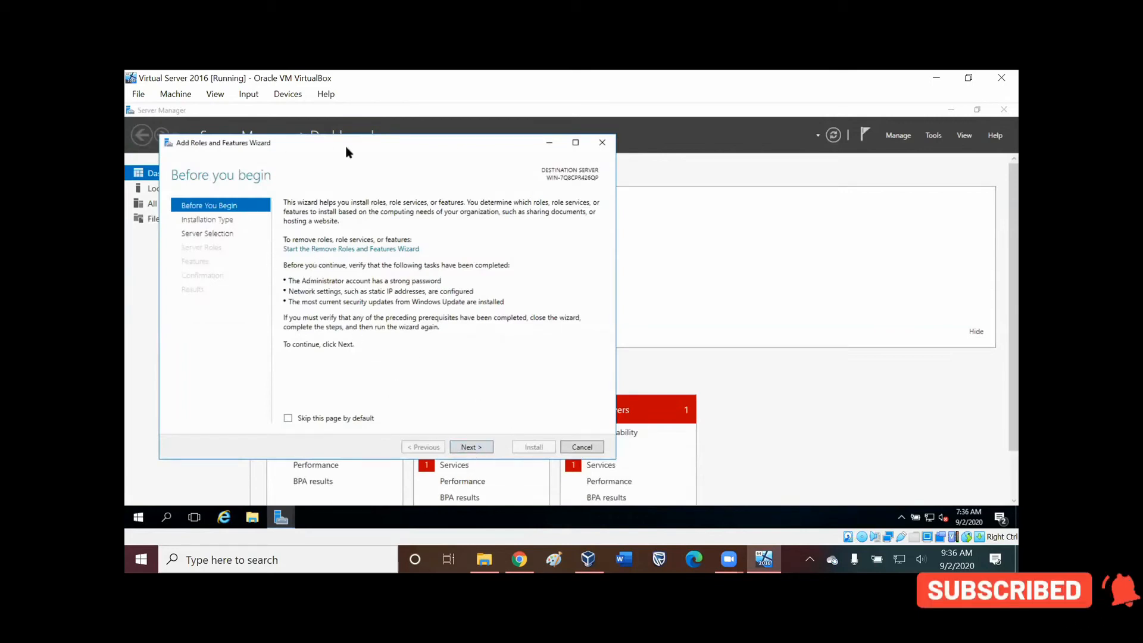
{"action": "left_click", "coordinate": [475, 447]}
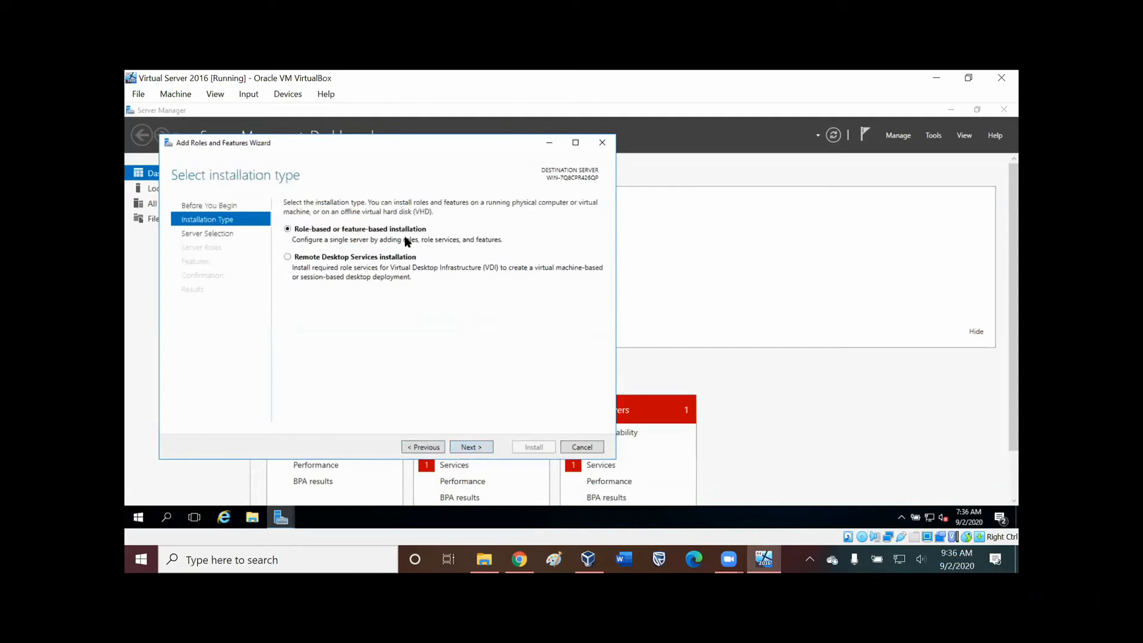
{"action": "left_click", "coordinate": [472, 447]}
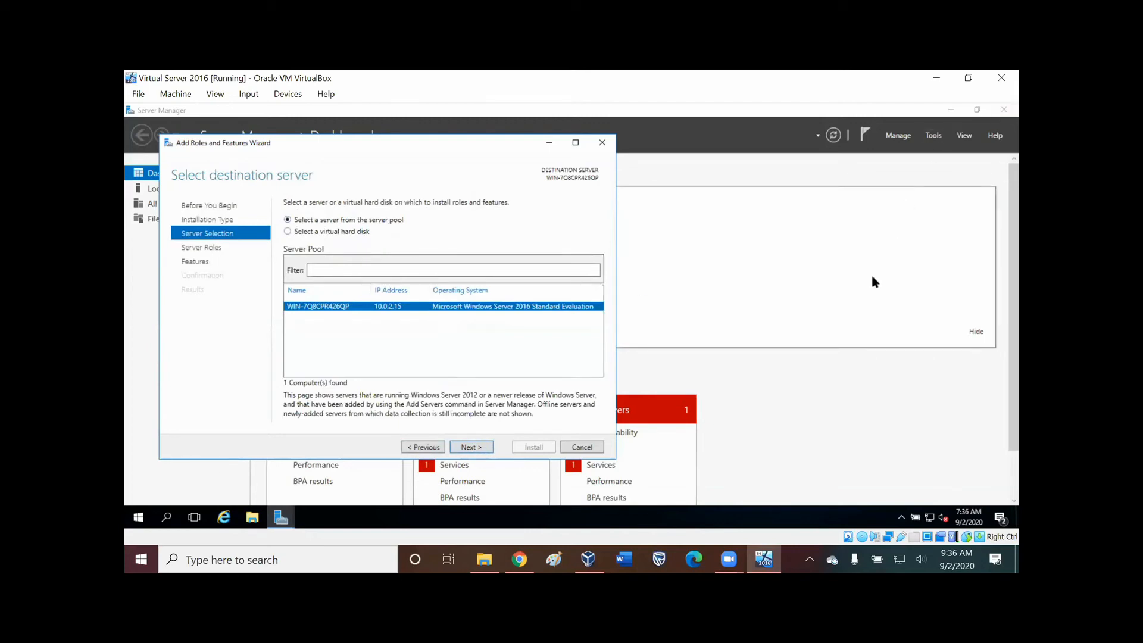
{"action": "left_click", "coordinate": [310, 313]}
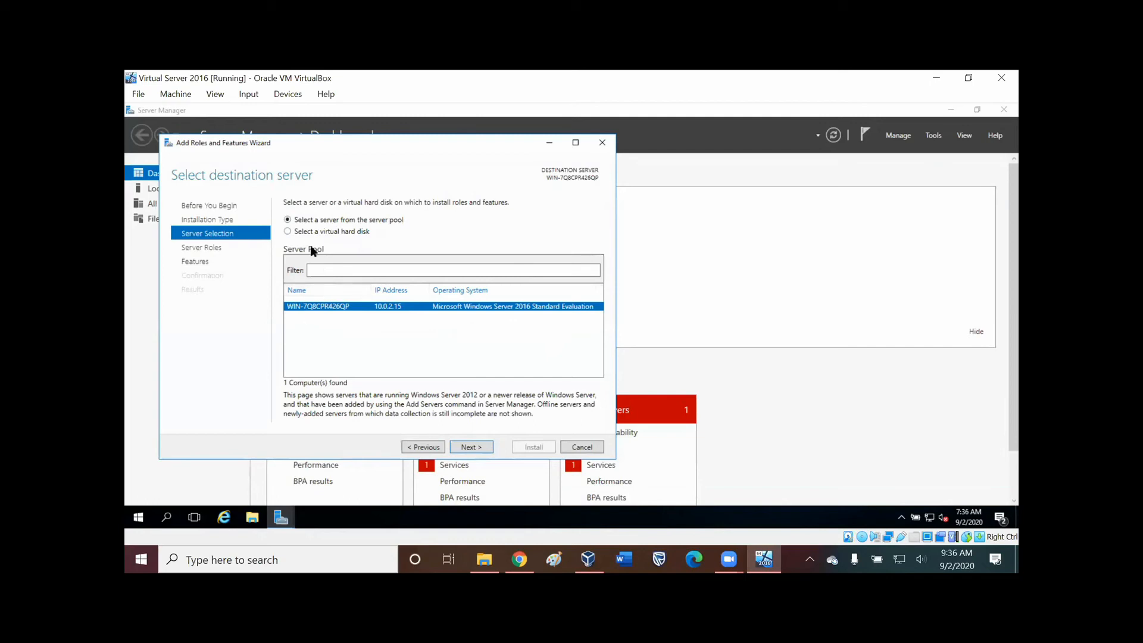
{"action": "left_click", "coordinate": [473, 447]}
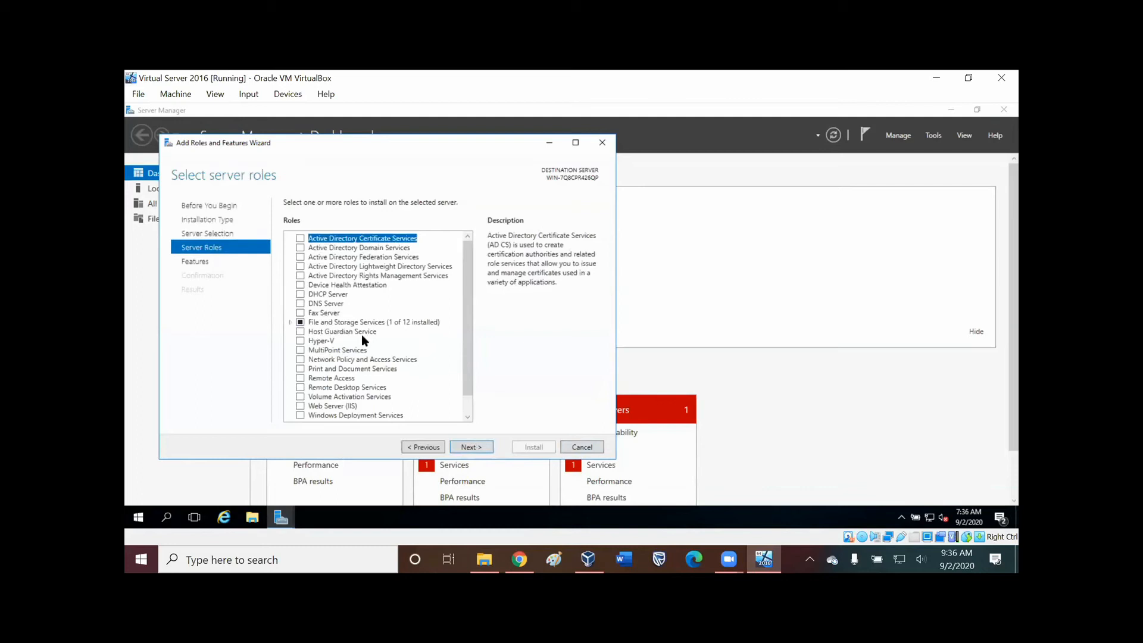
Select the Active Directory Domain Services role and add its required features.
{"action": "scroll", "coordinate": [362, 335], "scroll_direction": "down", "scroll_amount": 1}
{"action": "scroll", "coordinate": [362, 334], "scroll_direction": "up", "scroll_amount": 1}
{"action": "left_click", "coordinate": [299, 248]}
{"action": "key", "text": "Return"}
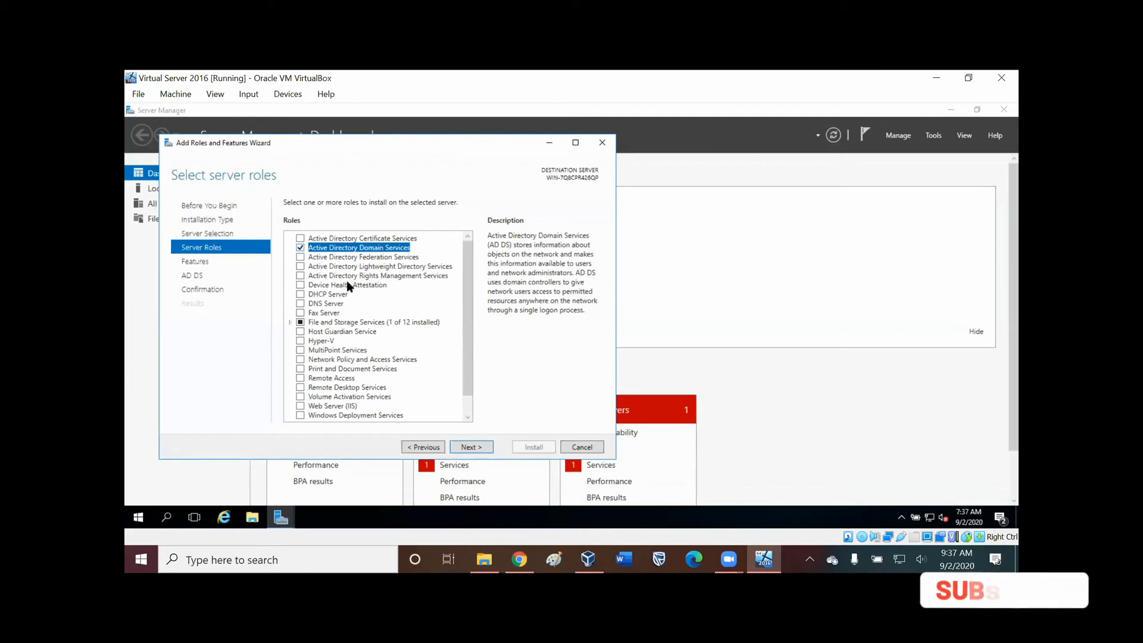
Select the DHCP Server and DNS Server roles with their management tools, continuing despite the static IP validation results.
{"action": "left_click", "coordinate": [301, 295]}
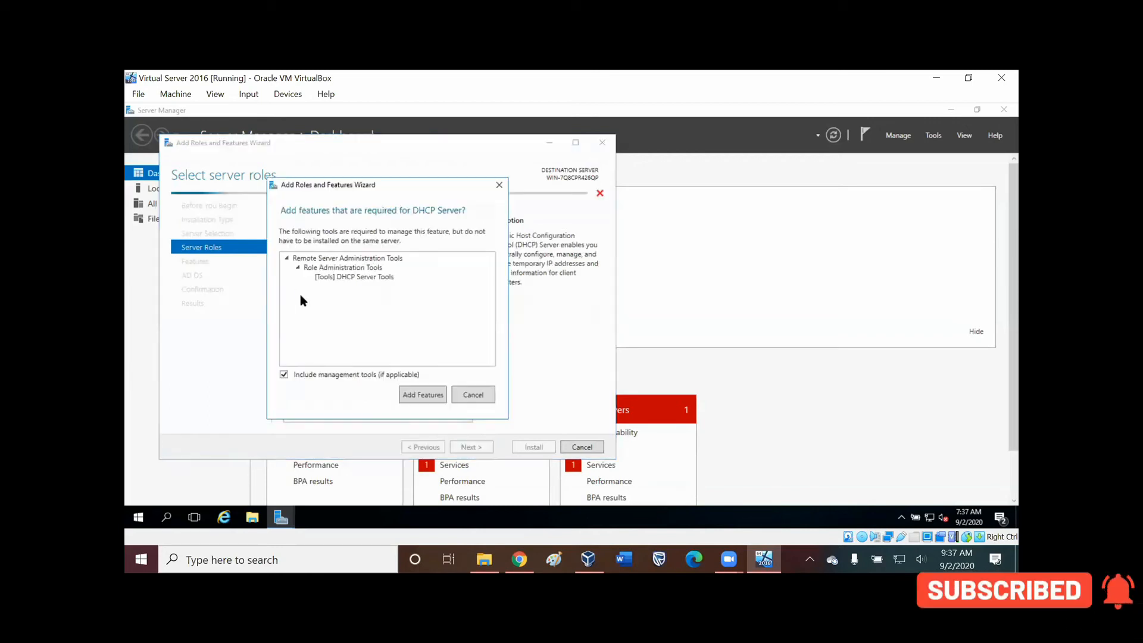
{"action": "left_click", "coordinate": [427, 396]}
{"action": "left_click", "coordinate": [460, 389]}
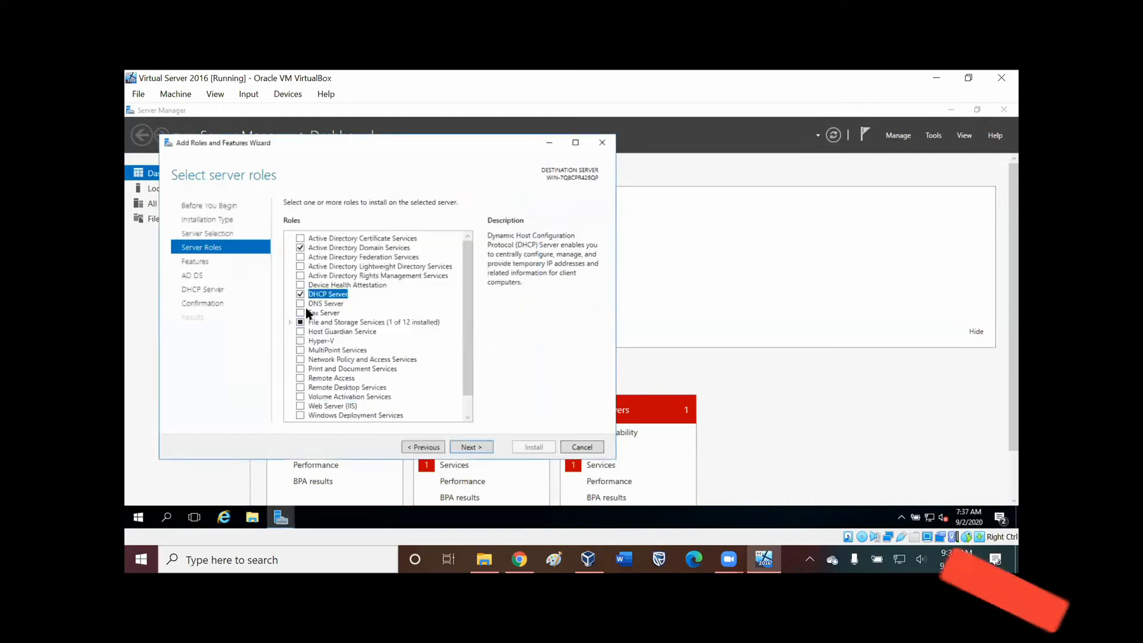
{"action": "left_click", "coordinate": [301, 304]}
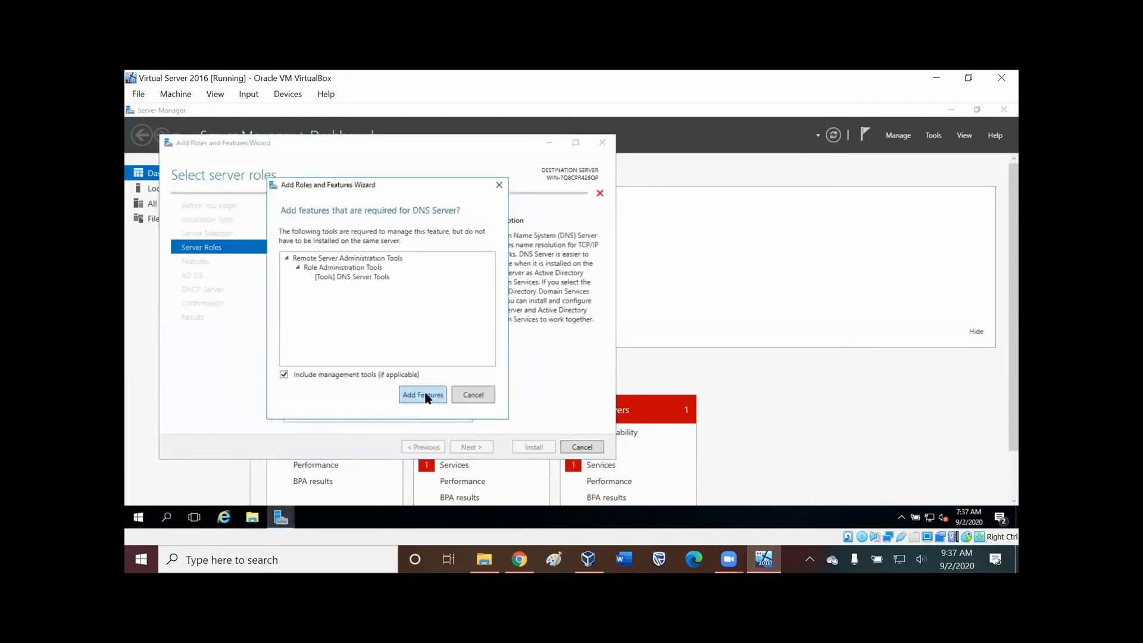
{"action": "left_click", "coordinate": [426, 394]}
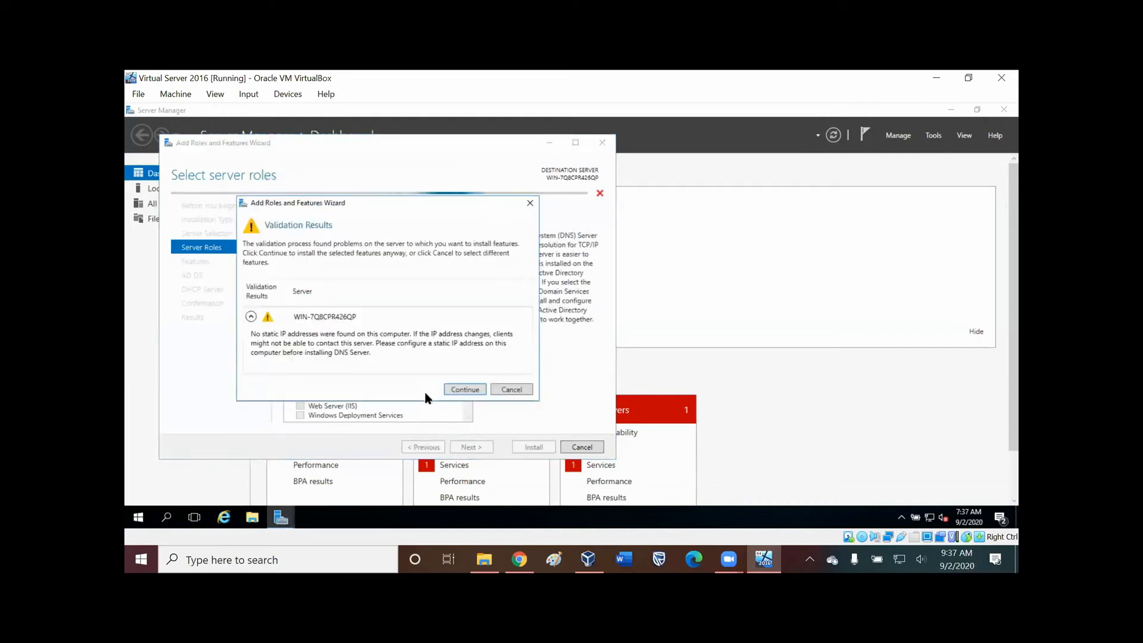
{"action": "left_click", "coordinate": [464, 390]}
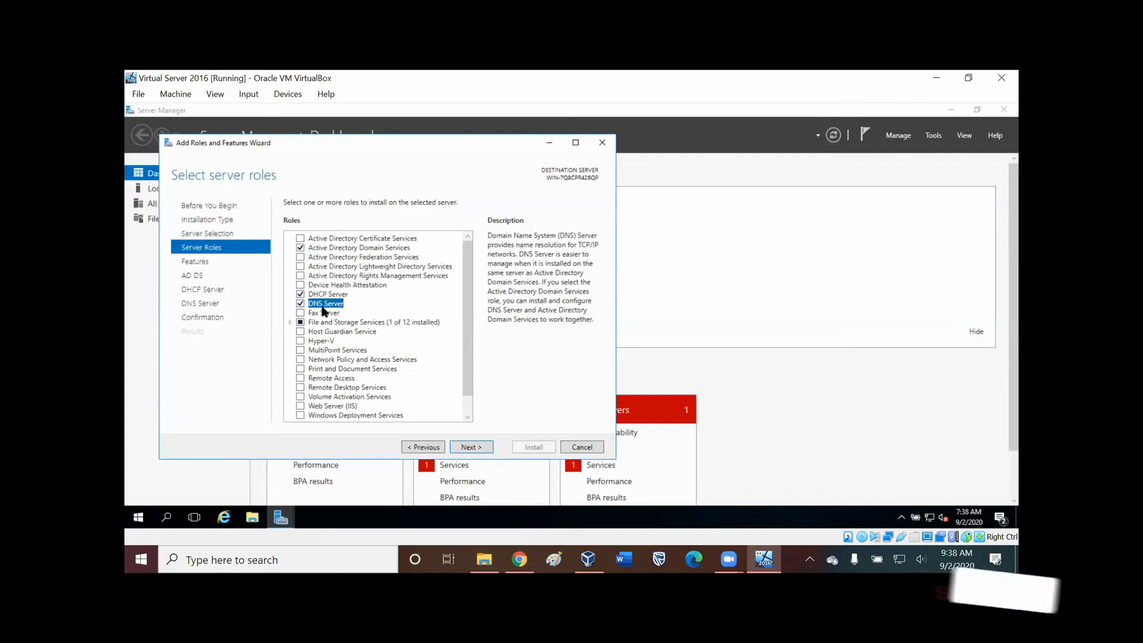
Accept the default features and role settings, and start installing the selected roles.
{"action": "left_click", "coordinate": [473, 447]}
{"action": "left_click", "coordinate": [473, 447]}
{"action": "left_click", "coordinate": [476, 447]}
{"action": "left_click", "coordinate": [479, 448]}
{"action": "left_click", "coordinate": [479, 447]}
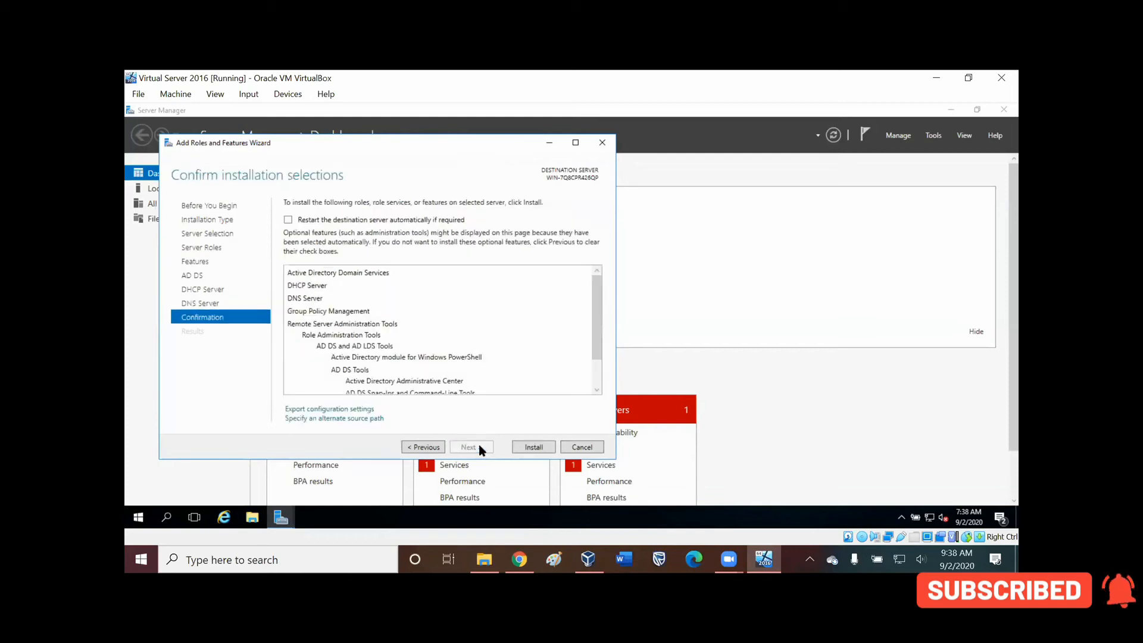
{"action": "left_click", "coordinate": [526, 447]}
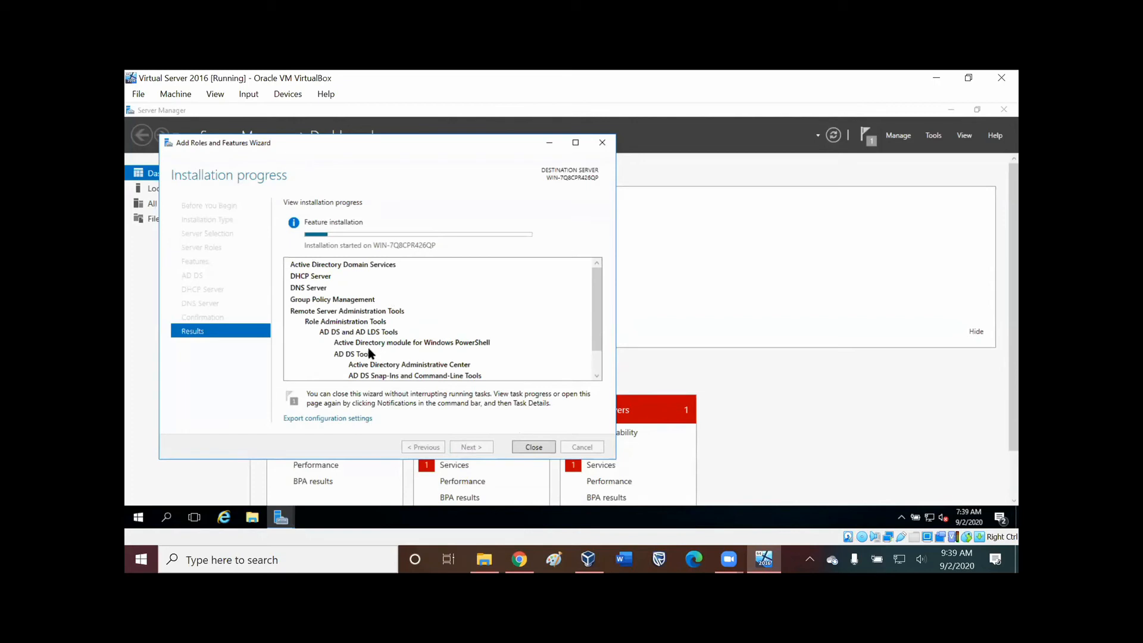
Look through the list of roles and tools being installed, and close the wizard once installation completes.
{"action": "scroll", "coordinate": [366, 345], "scroll_direction": "down", "scroll_amount": 1}
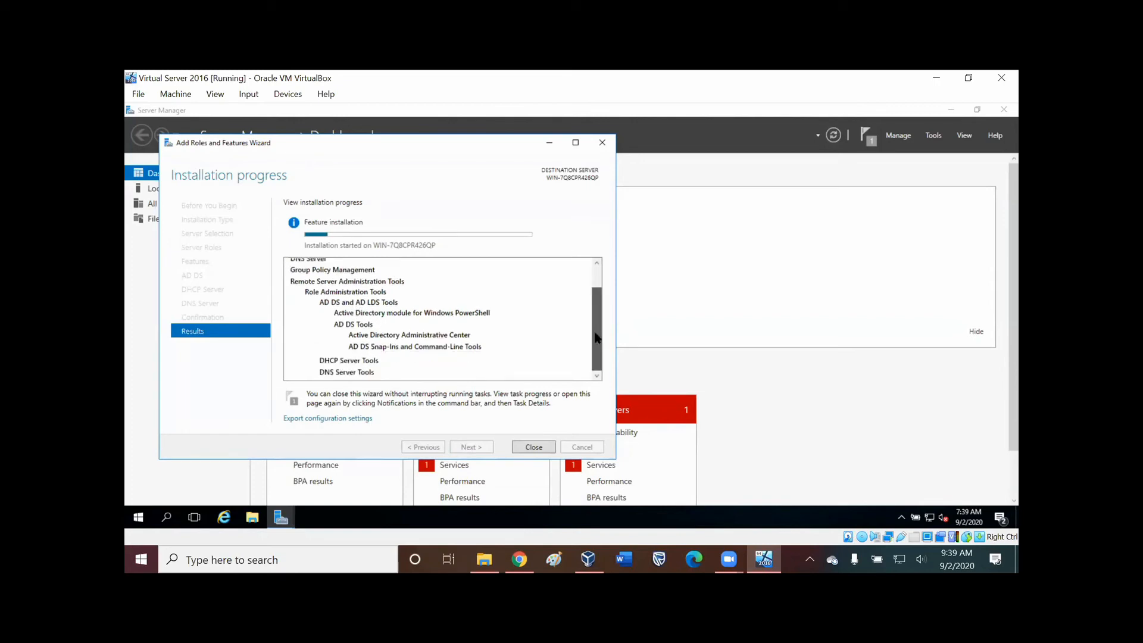
{"action": "left_click_drag", "start_coordinate": [597, 338], "coordinate": [597, 301]}
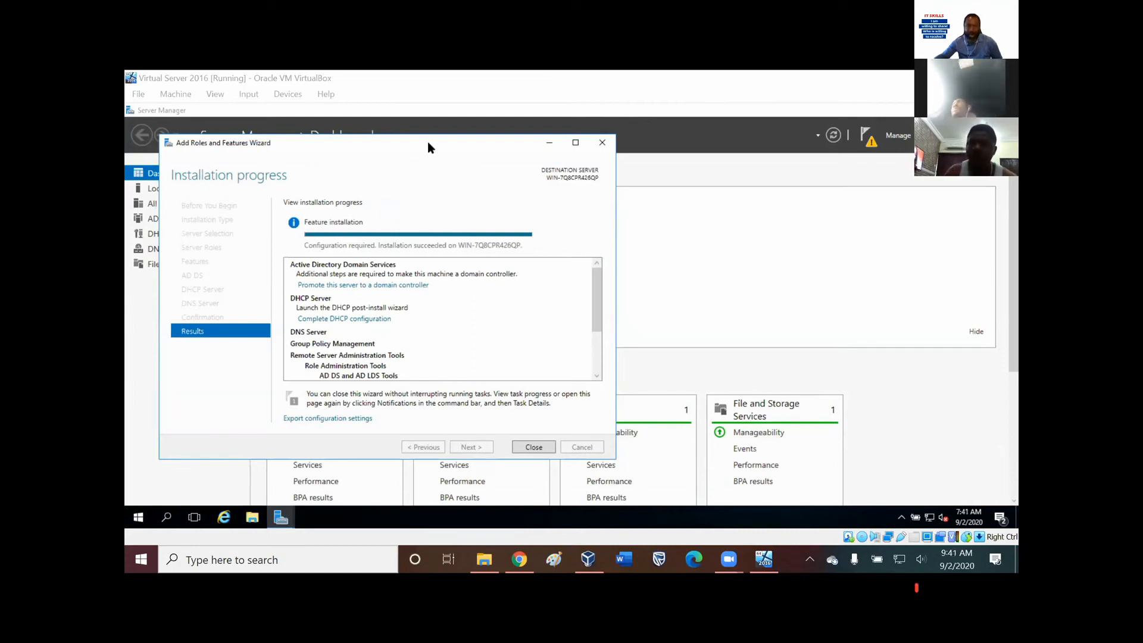
{"action": "left_click_drag", "start_coordinate": [438, 149], "coordinate": [415, 119]}
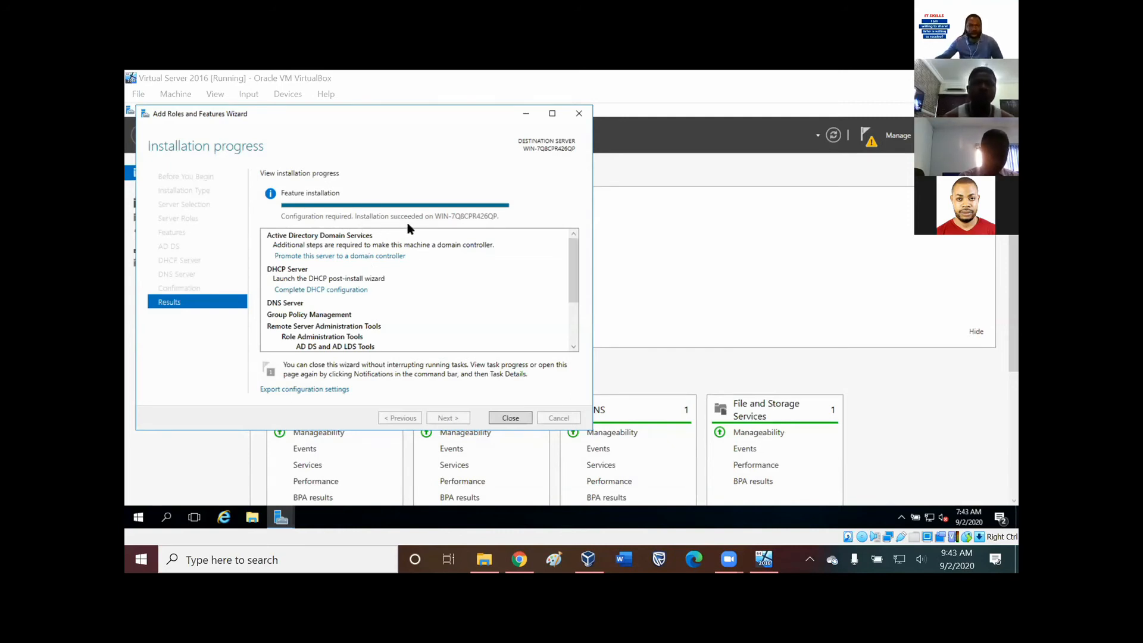
{"action": "left_click", "coordinate": [511, 418]}
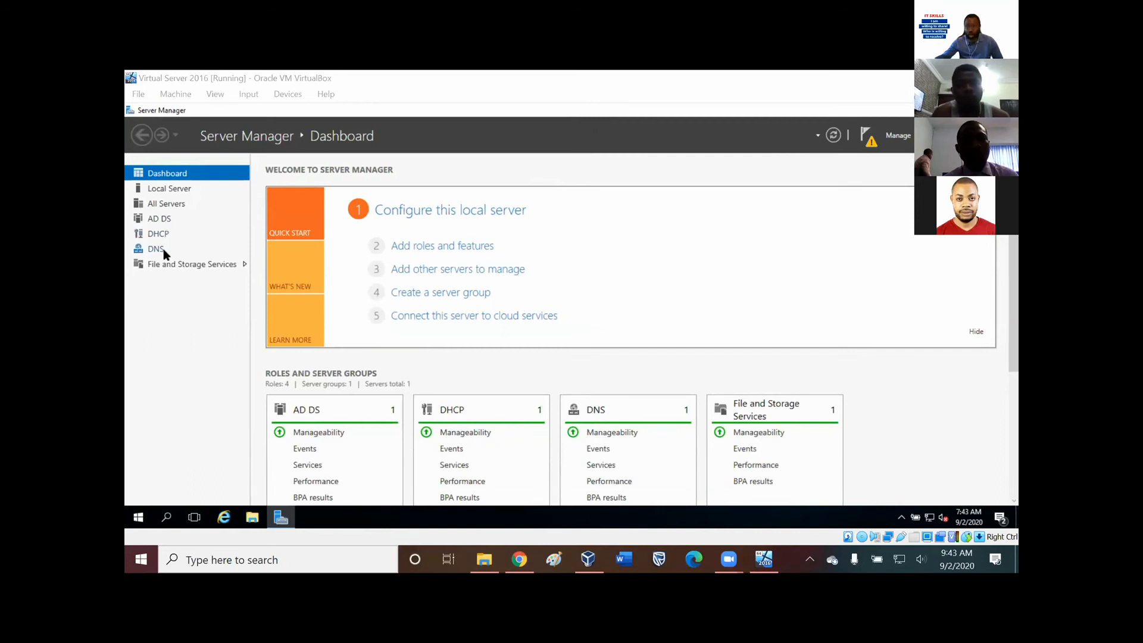
Complete the DHCP post-install configuration by committing its security groups, and dismiss the finished DHCP task notification.
{"action": "left_click", "coordinate": [871, 145]}
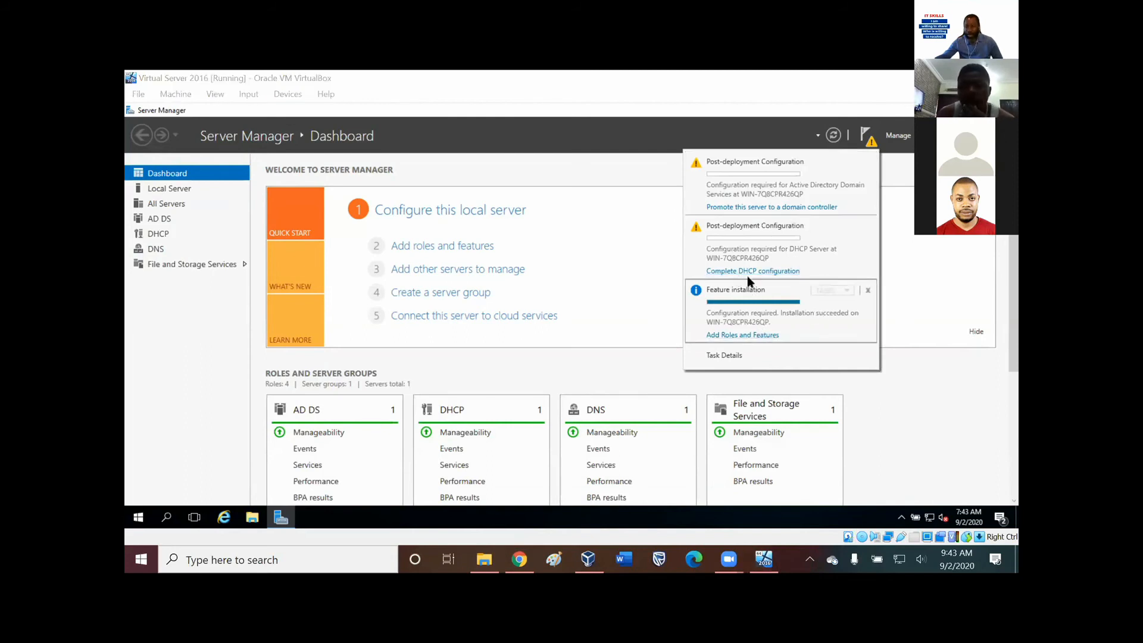
{"action": "left_click", "coordinate": [730, 272]}
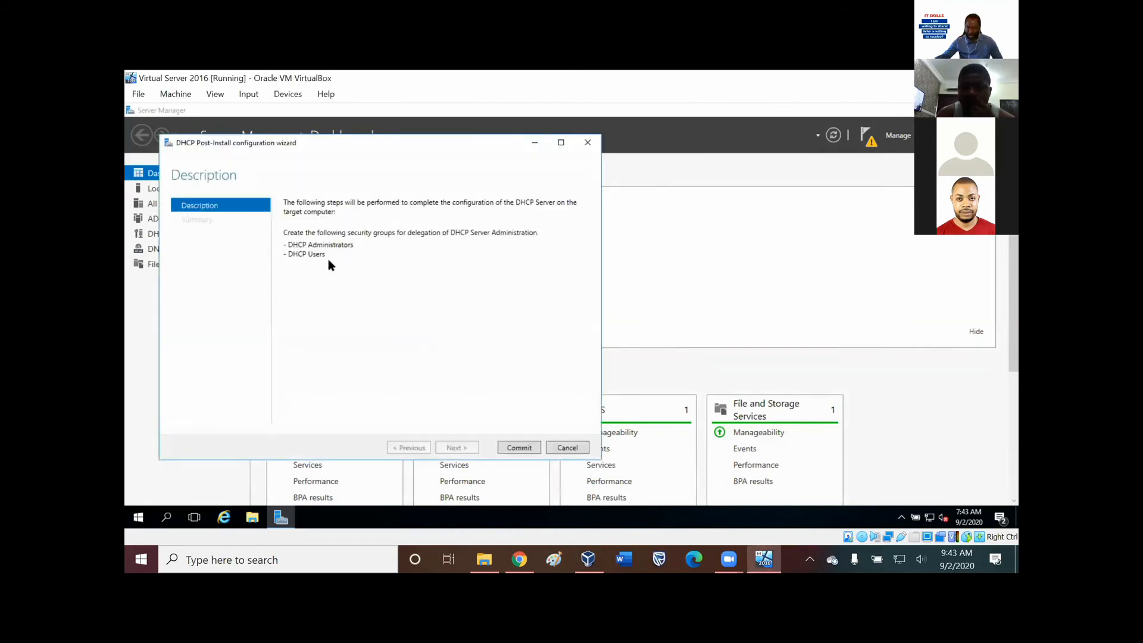
{"action": "left_click", "coordinate": [520, 448]}
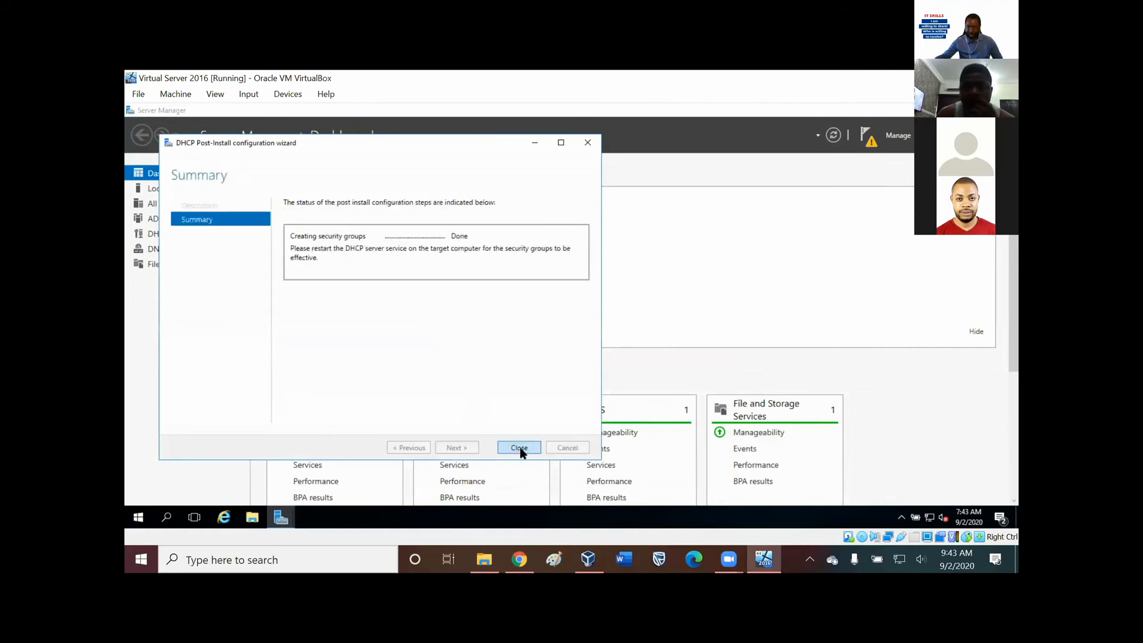
{"action": "left_click", "coordinate": [519, 448]}
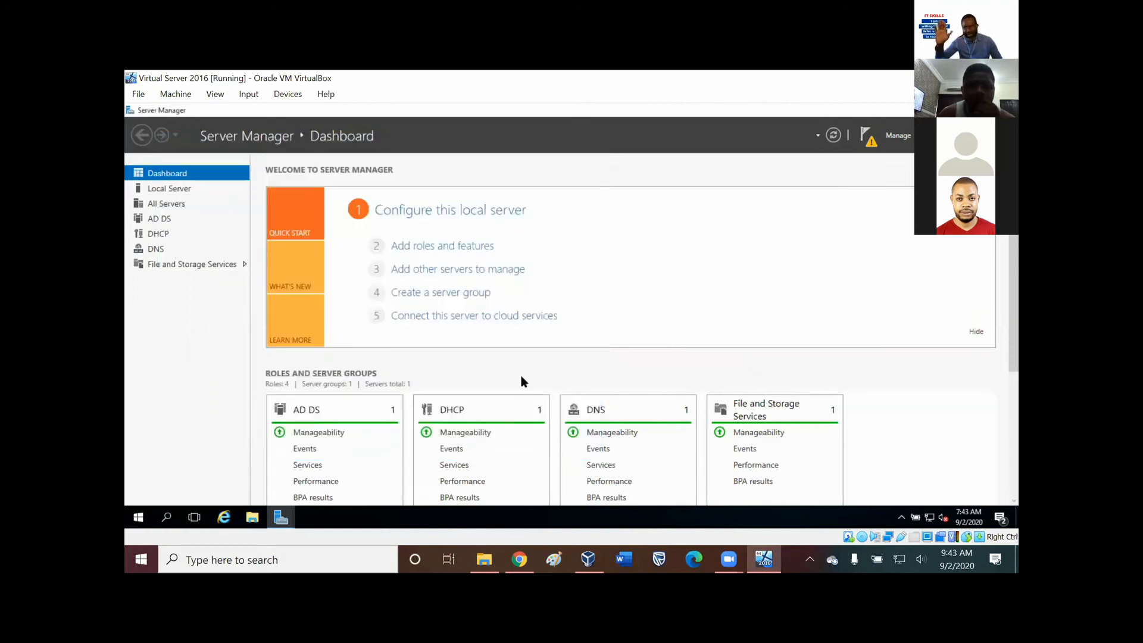
{"action": "left_click", "coordinate": [866, 136]}
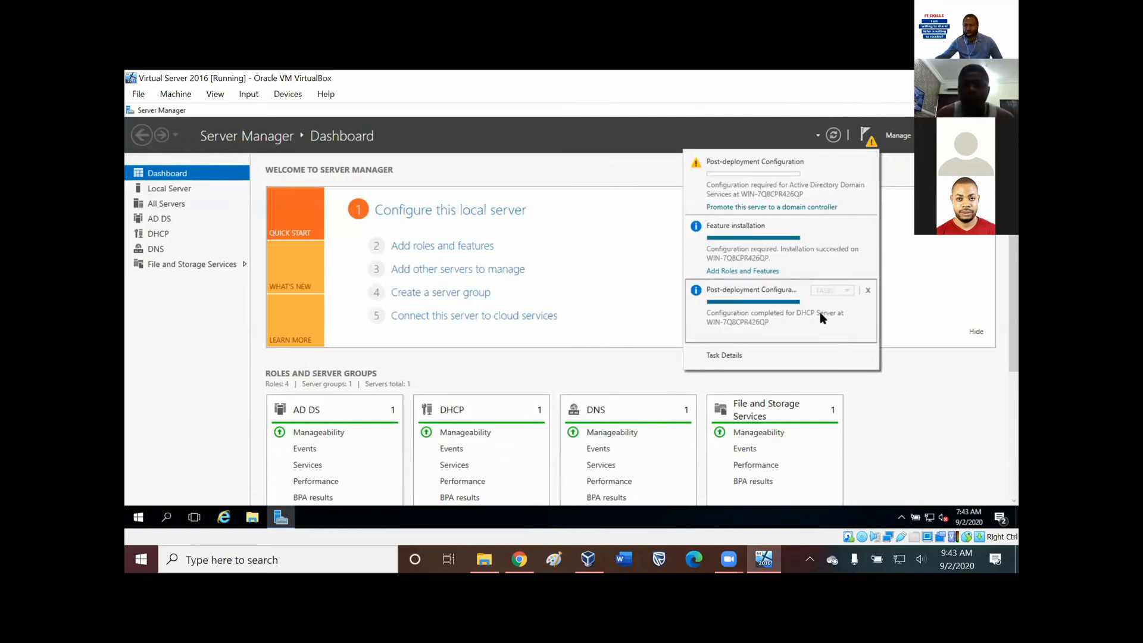
{"action": "left_click", "coordinate": [867, 291]}
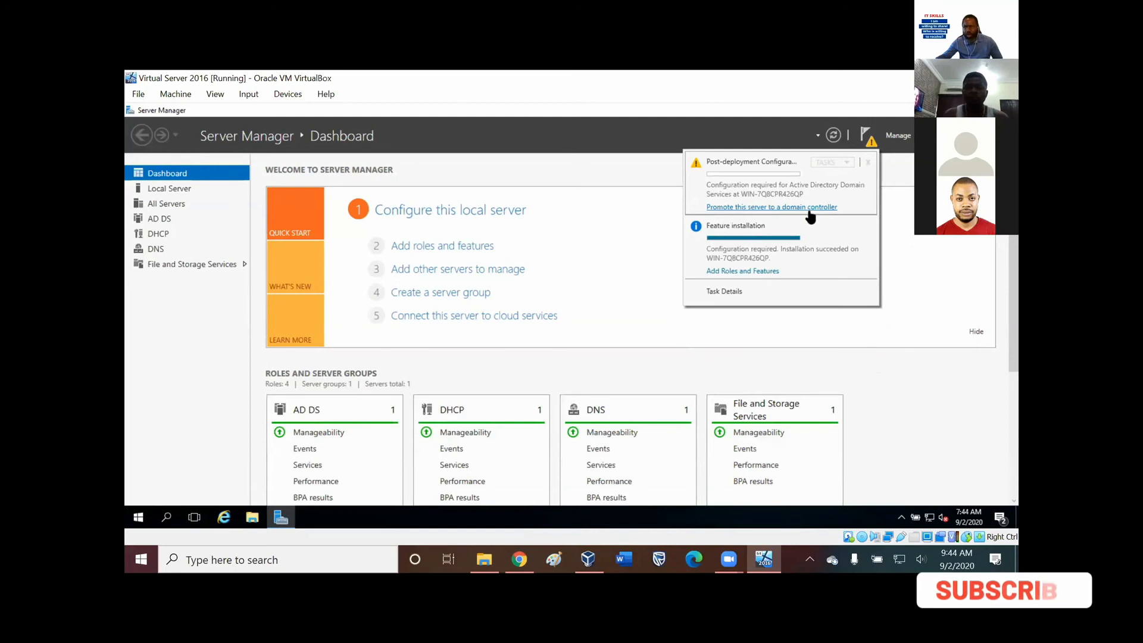
Start promoting the server to a domain controller and choose to add a new forest as the deployment operation.
{"action": "left_click", "coordinate": [749, 207]}
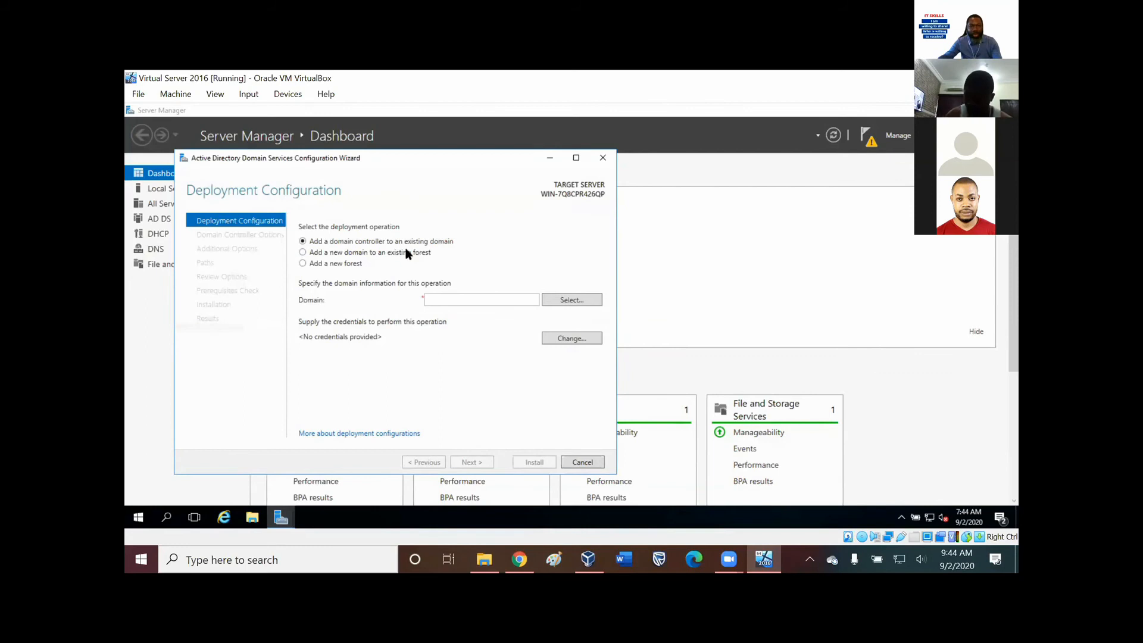
{"action": "left_click", "coordinate": [303, 252]}
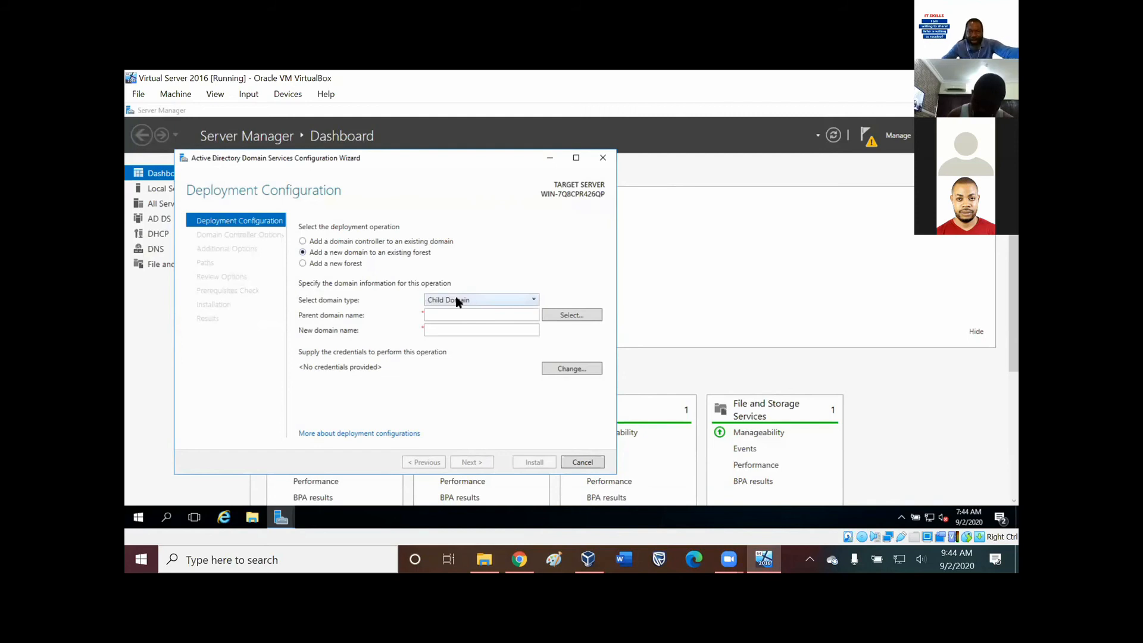
{"action": "left_click", "coordinate": [303, 263]}
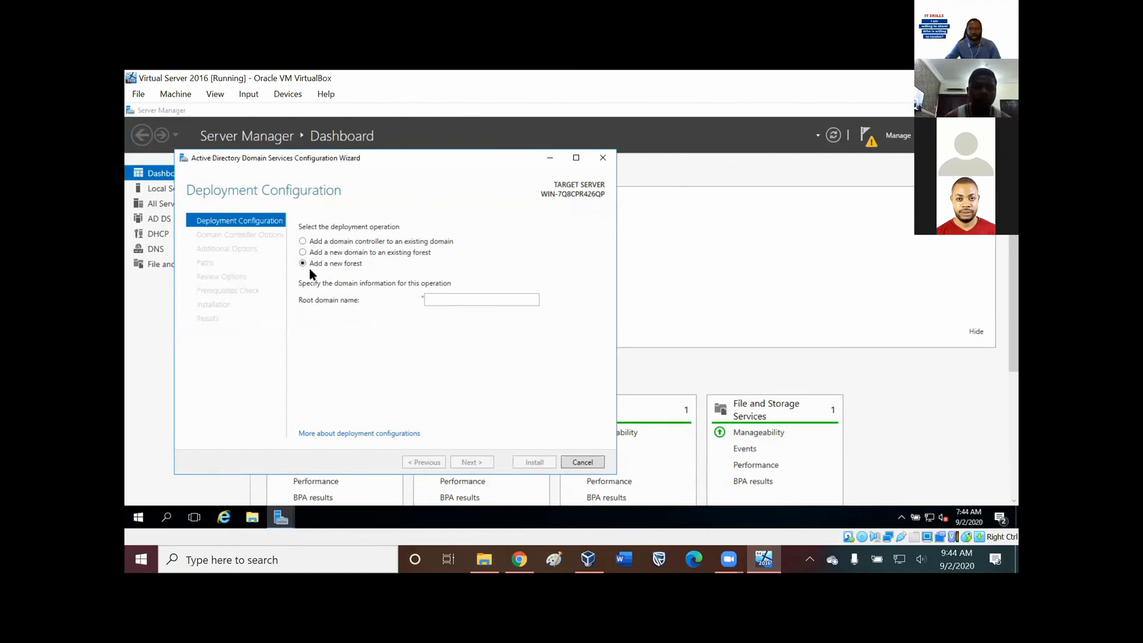
{"action": "left_click", "coordinate": [447, 300]}
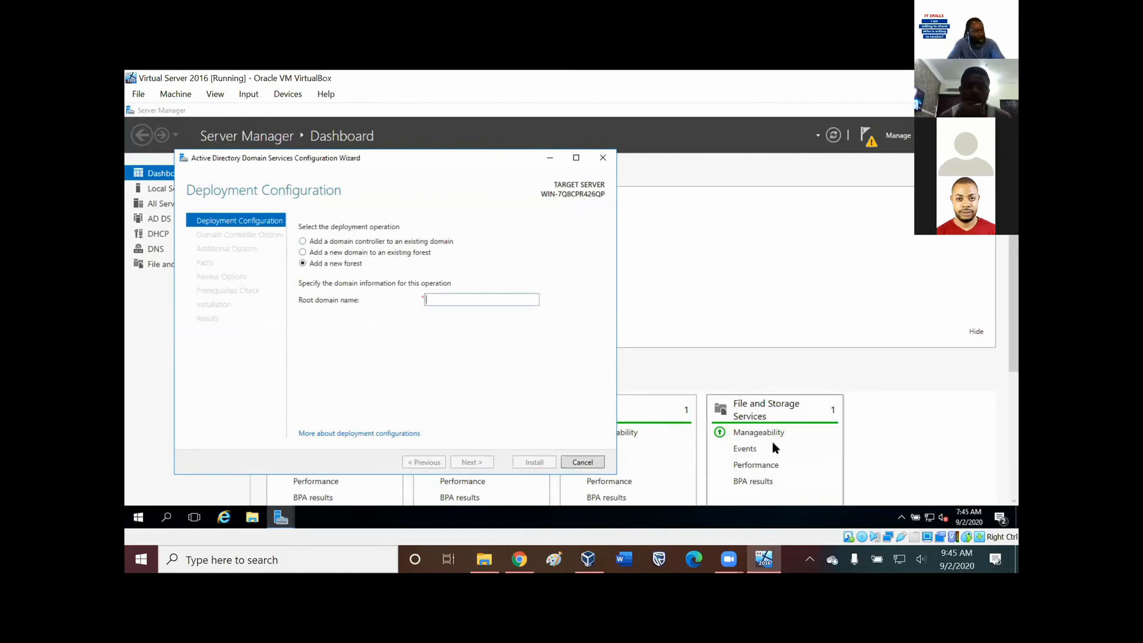
{"action": "type", "text": "ins"}
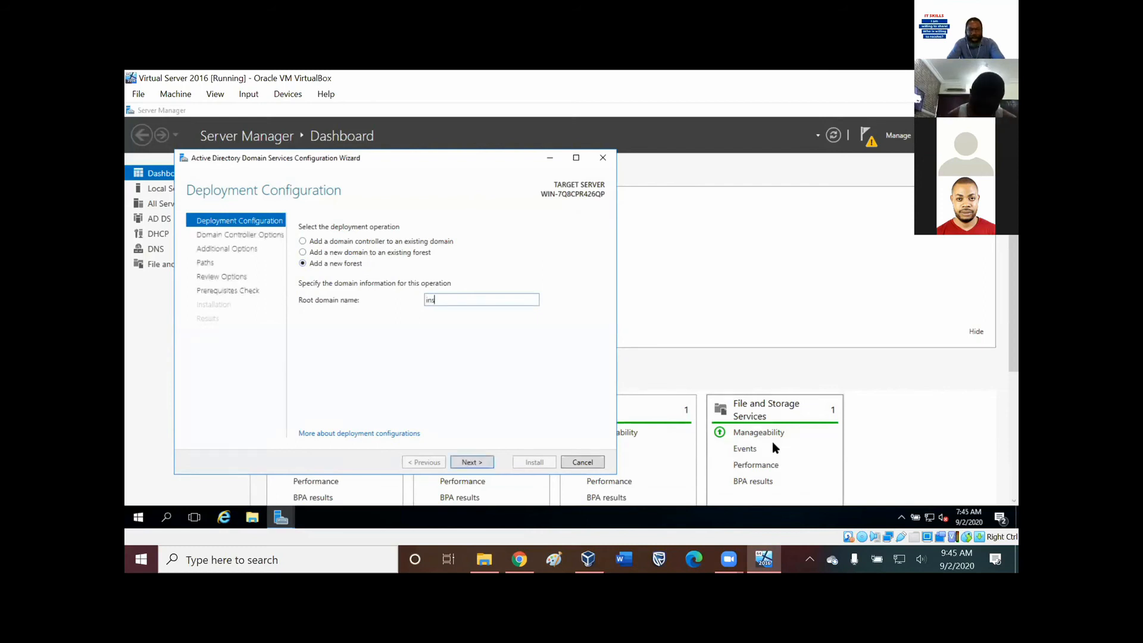
{"action": "type", "text": "tal"}
{"action": "key", "text": "BackSpace"}
{"action": "key", "text": "BackSpace"}
{"action": "key", "text": "BackSpace"}
{"action": "key", "text": "BackSpace"}
{"action": "key", "text": "BackSpace"}
{"action": "key", "text": "BackSpace"}
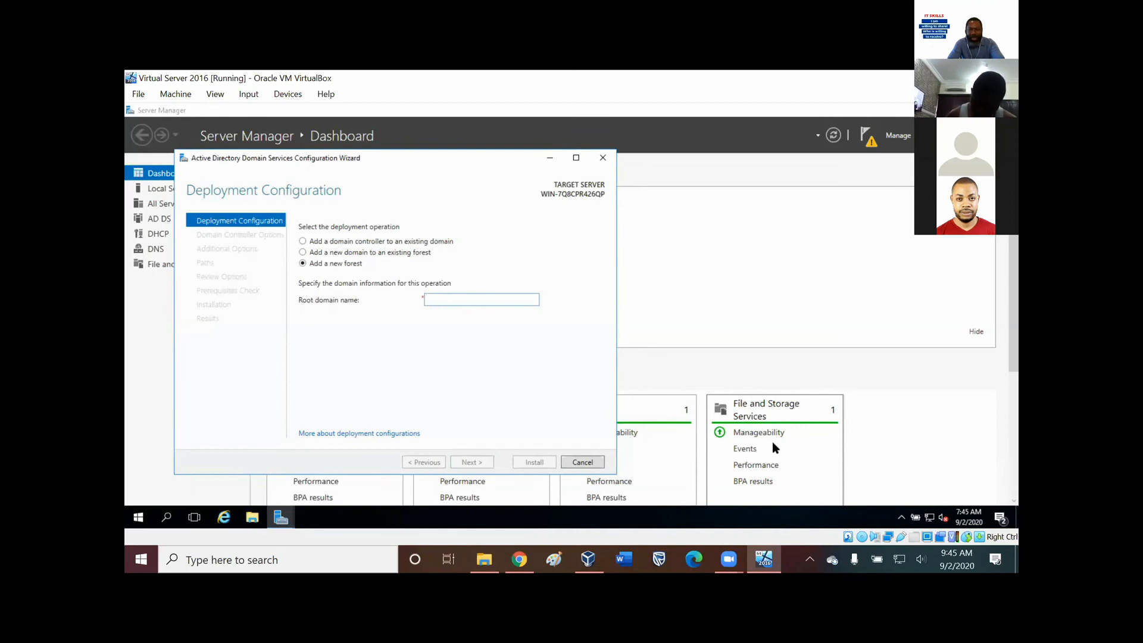
Set the new forest's root domain name to covid19.com.
{"action": "type", "text": "covid19"}
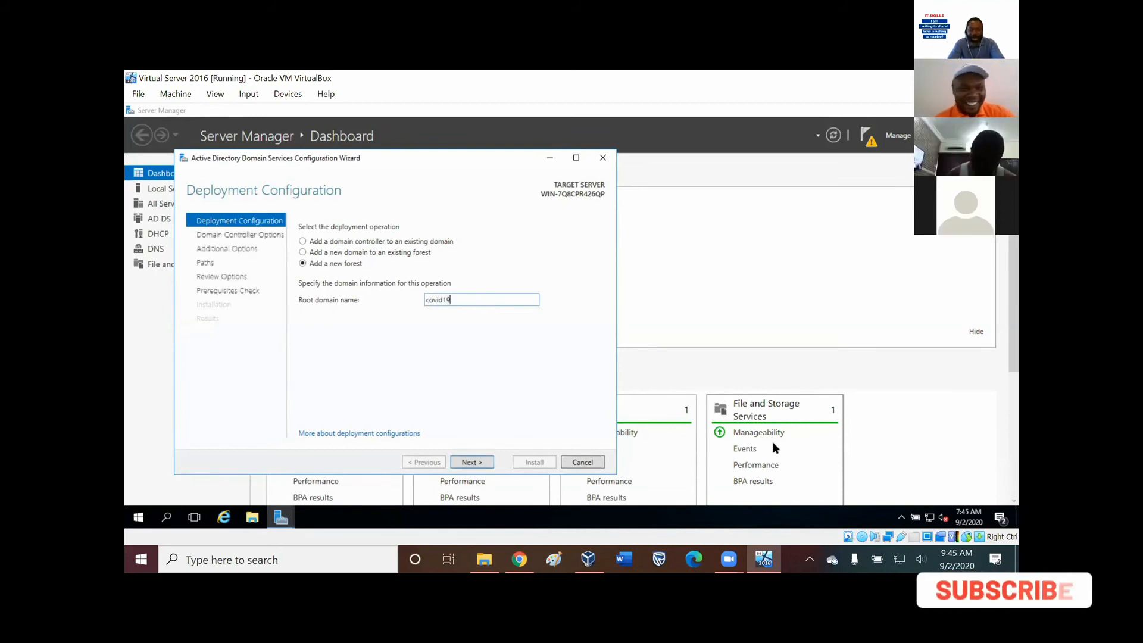
{"action": "type", "text": ".com"}
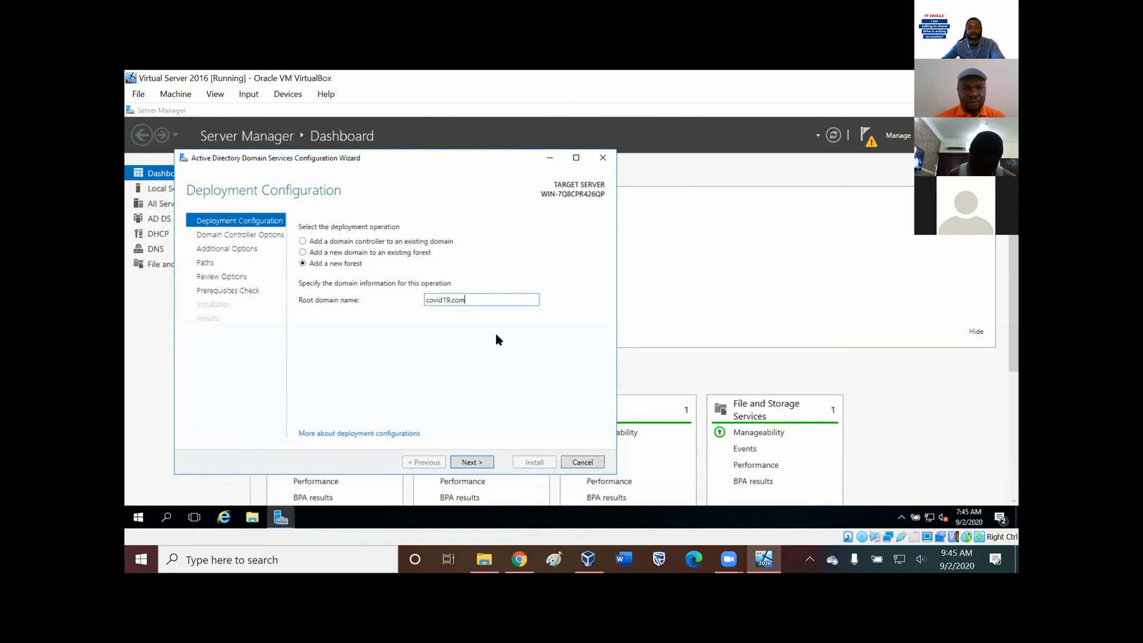
{"action": "left_click", "coordinate": [516, 347]}
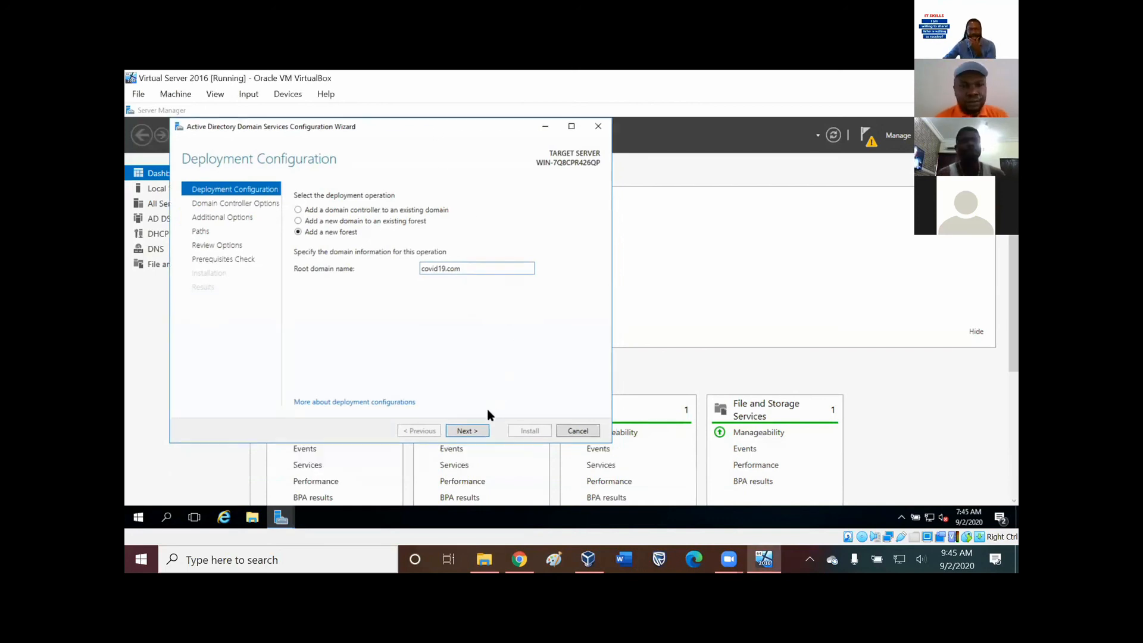
Enter and confirm the Directory Services Restore Mode (DSRM) password, keeping the default functional levels and domain controller capabilities.
{"action": "left_click", "coordinate": [467, 431]}
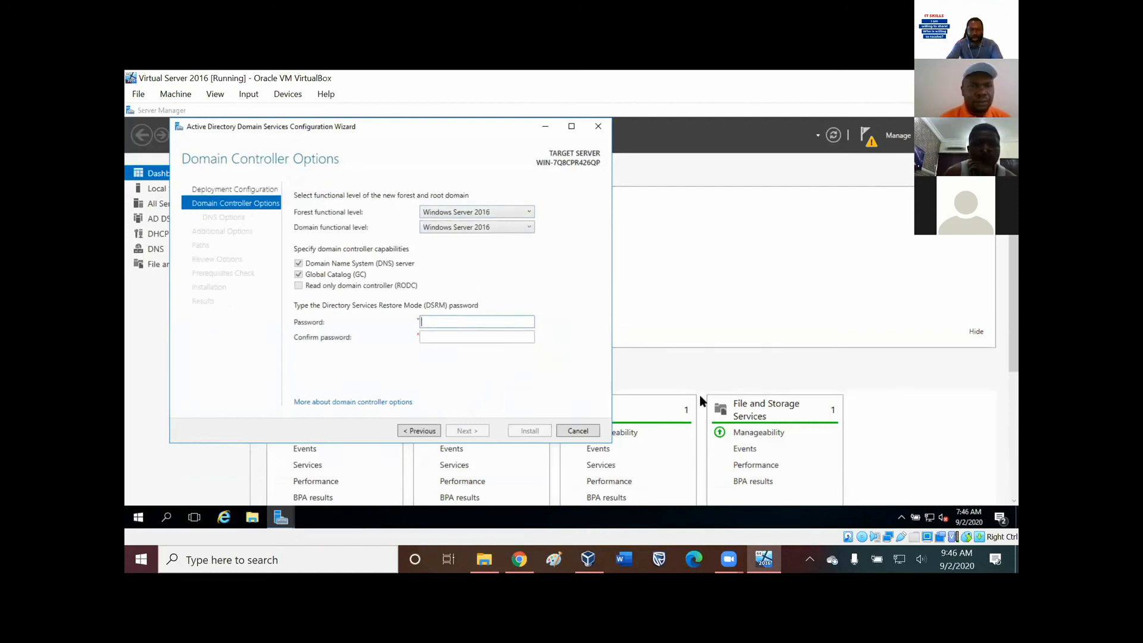
{"action": "type", "text": "•••••••••"}
{"action": "left_click", "coordinate": [517, 338]}
{"action": "type", "text": "•••••••••"}
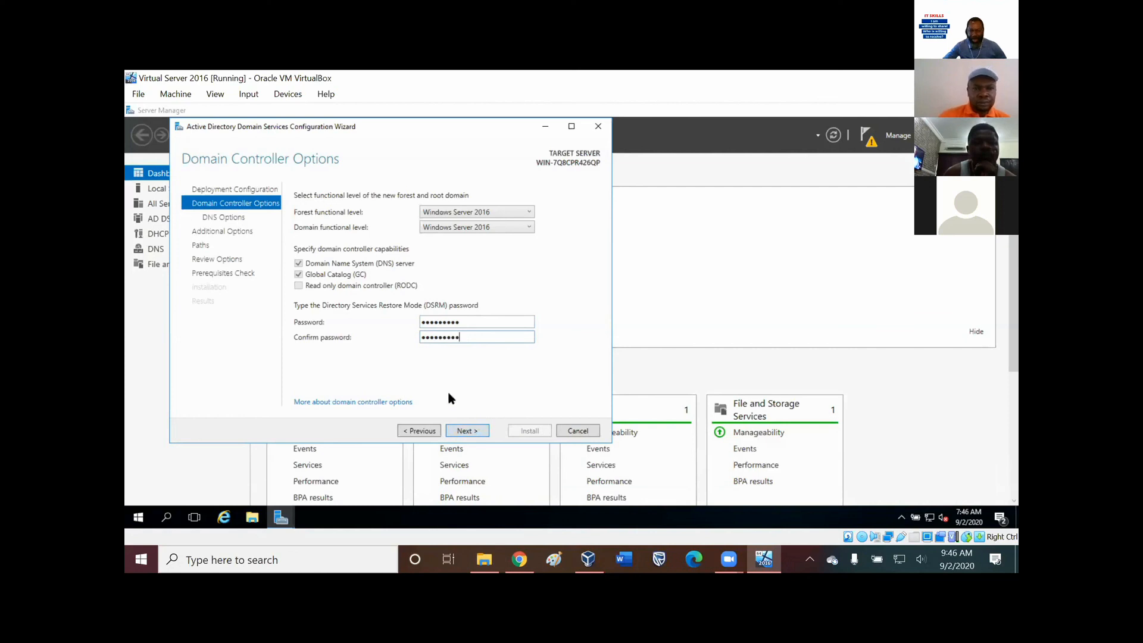
{"action": "left_click", "coordinate": [473, 431]}
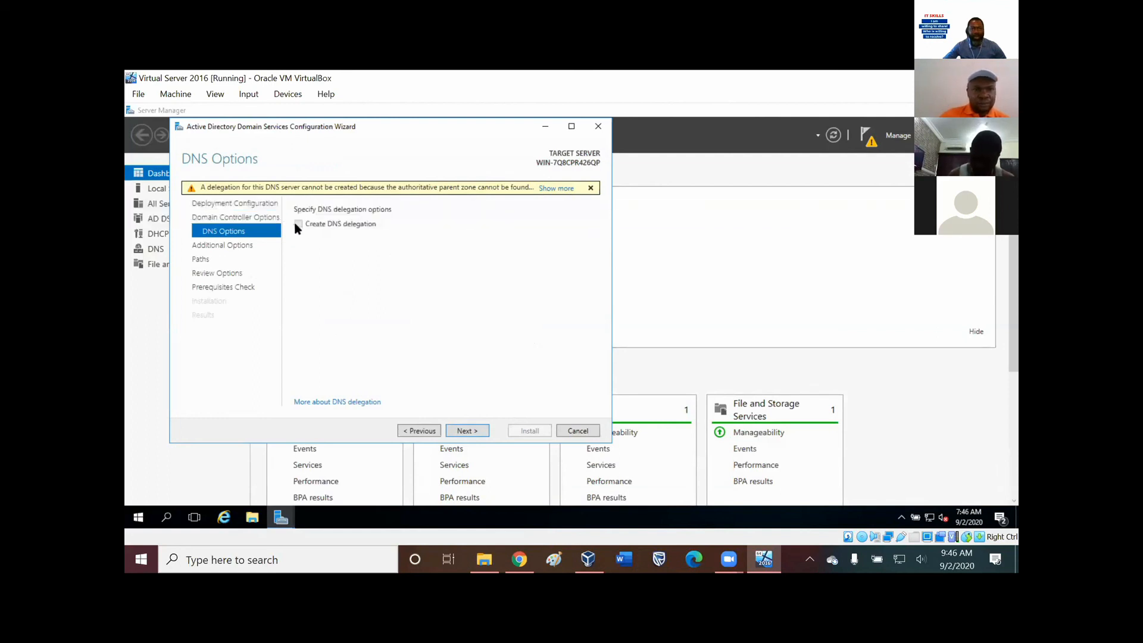
Accept the DNS options without a delegation, the NetBIOS domain name COVID19, and the default database, log files and SYSVOL folders.
{"action": "left_click", "coordinate": [467, 431]}
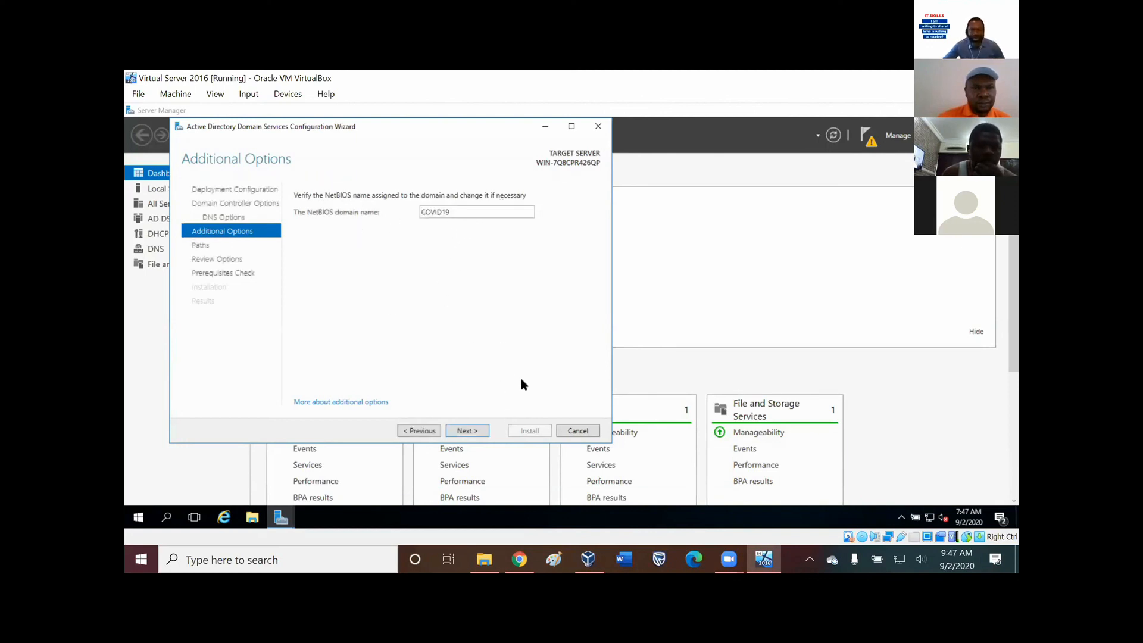
{"action": "left_click", "coordinate": [475, 433]}
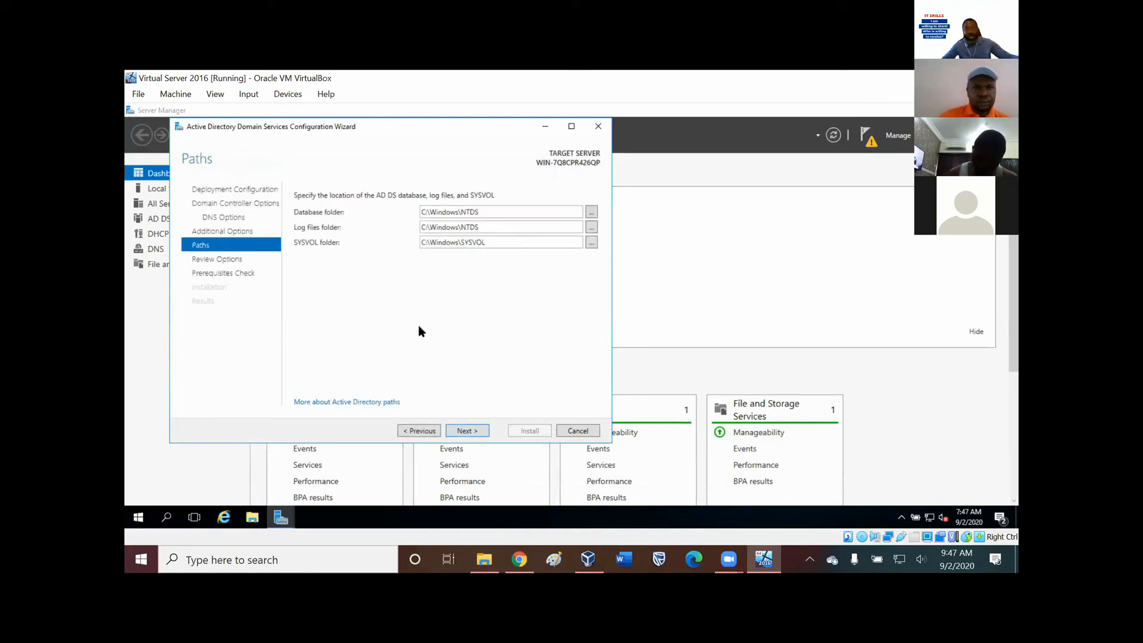
{"action": "left_click", "coordinate": [466, 433]}
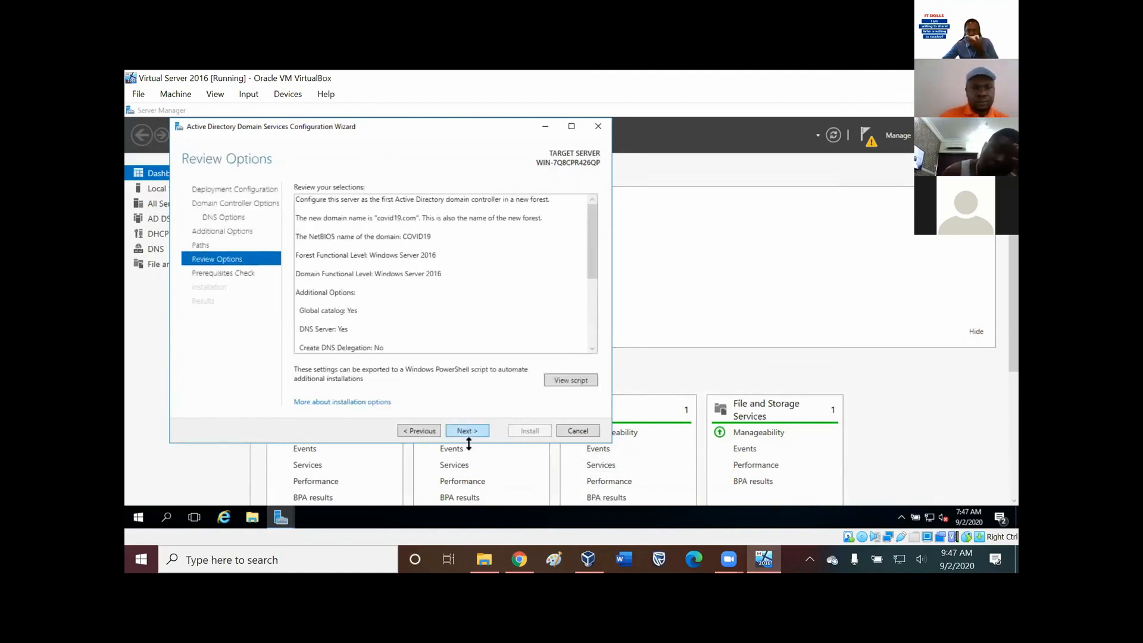
Accept the reviewed selections, read through the prerequisites check results, and start the domain controller installation.
{"action": "left_click", "coordinate": [465, 429]}
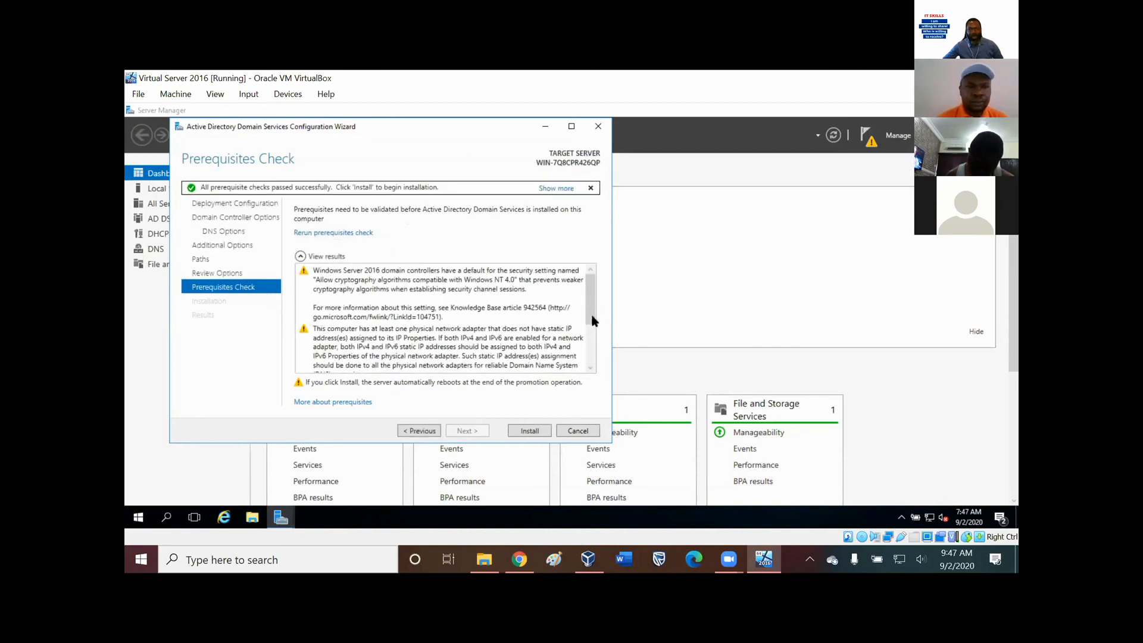
{"action": "scroll", "coordinate": [316, 370], "scroll_direction": "down", "scroll_amount": 3}
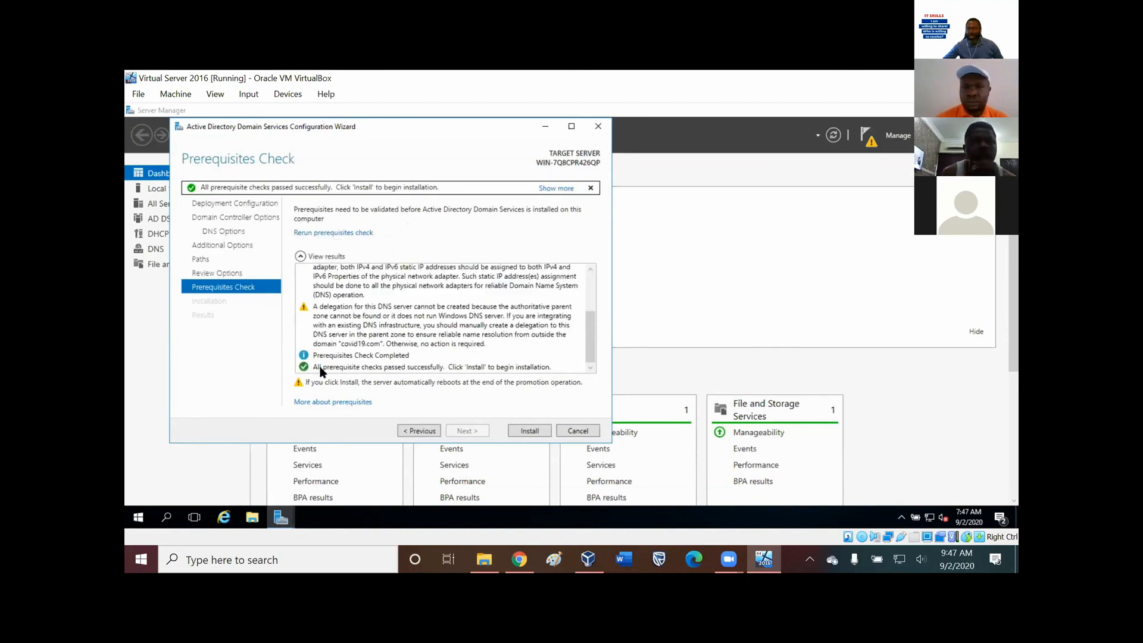
{"action": "left_click", "coordinate": [525, 431]}
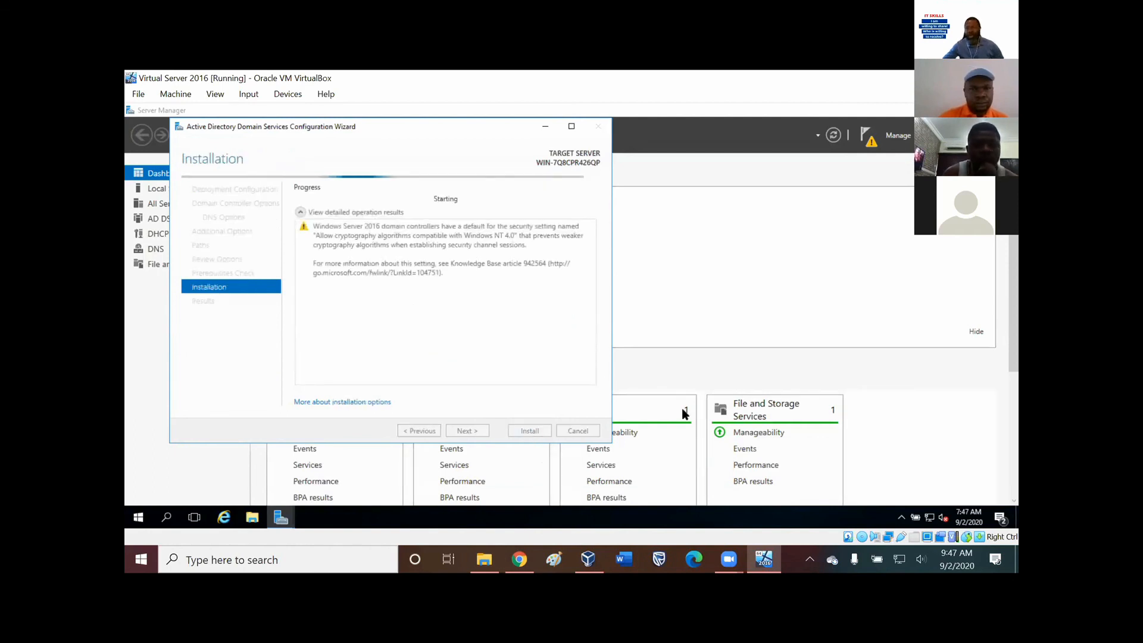